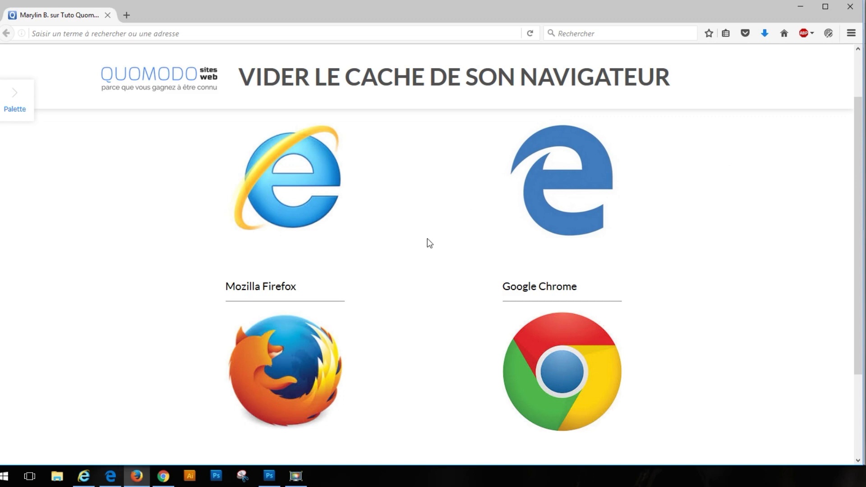
- Look over the four browsers presented on the cache-clearing page
{"action": "scroll", "coordinate": [427, 257], "scroll_direction": "up", "scroll_amount": 2}
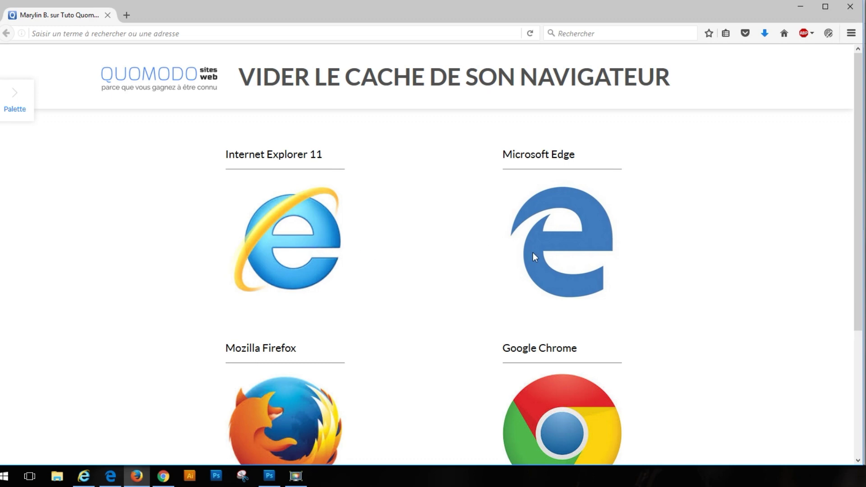
{"action": "scroll", "coordinate": [477, 267], "scroll_direction": "down", "scroll_amount": 2}
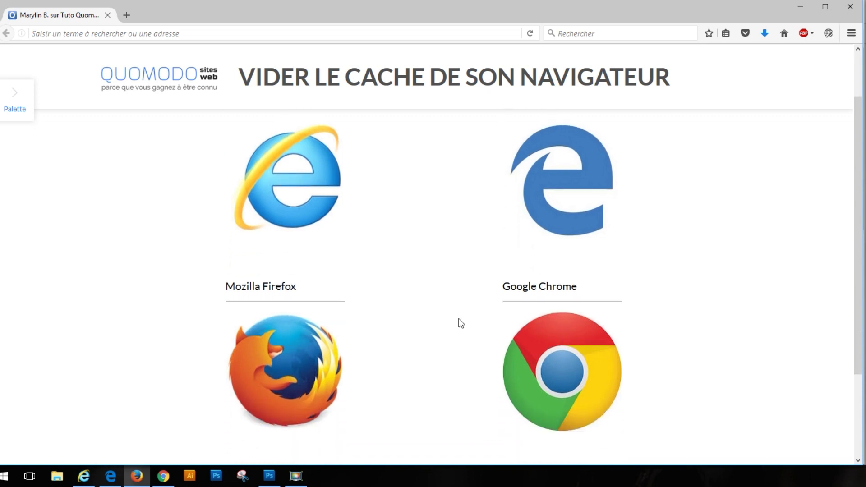
{"action": "scroll", "coordinate": [431, 321], "scroll_direction": "up", "scroll_amount": 2}
{"action": "scroll", "coordinate": [430, 321], "scroll_direction": "down", "scroll_amount": 2}
{"action": "mouse_move", "coordinate": [110, 485]}
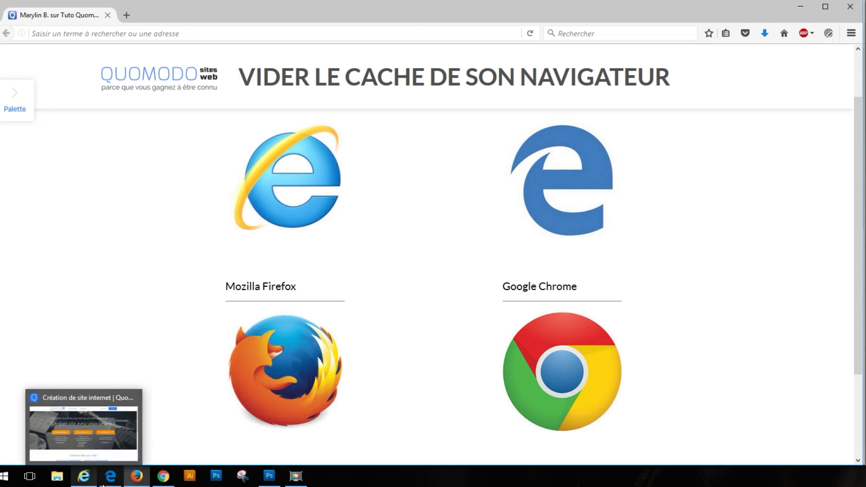
{"action": "mouse_move", "coordinate": [165, 486]}
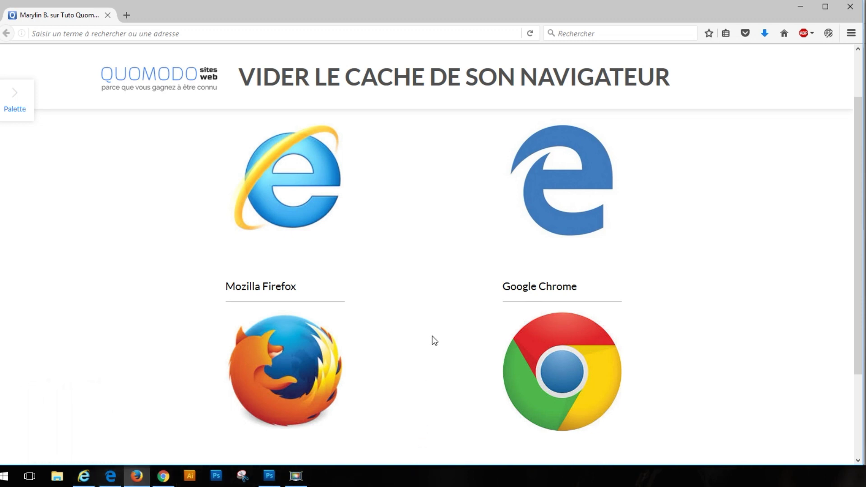
{"action": "scroll", "coordinate": [437, 342], "scroll_direction": "up", "scroll_amount": 2}
{"action": "scroll", "coordinate": [438, 341], "scroll_direction": "up", "scroll_amount": 1}
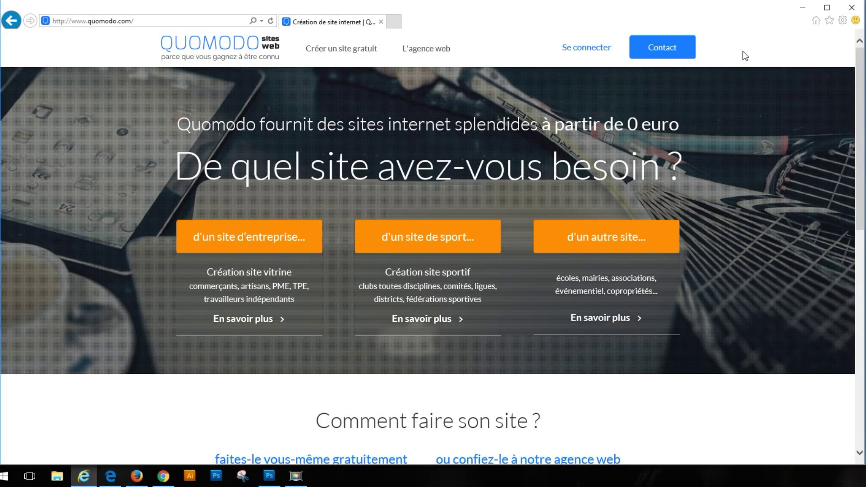
- In Internet Explorer, delete only the temporary Internet and website files from the browsing history, and confirm the Internet options
{"action": "left_click", "coordinate": [843, 21]}
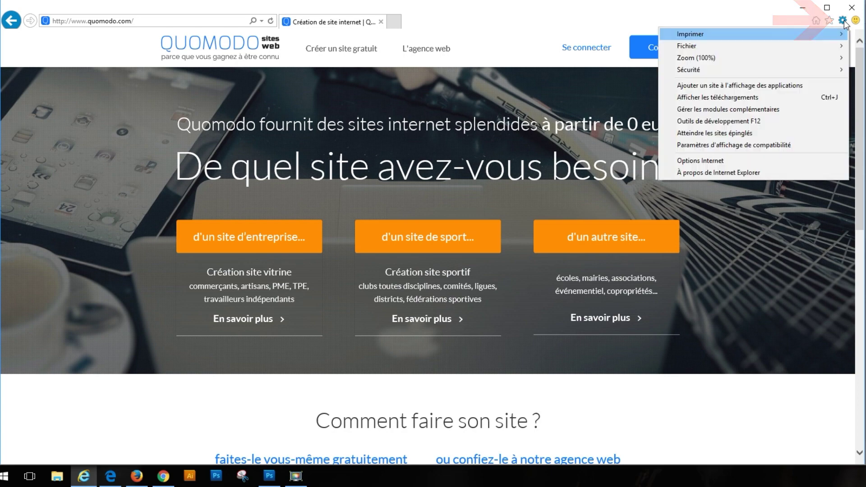
{"action": "left_click", "coordinate": [764, 167]}
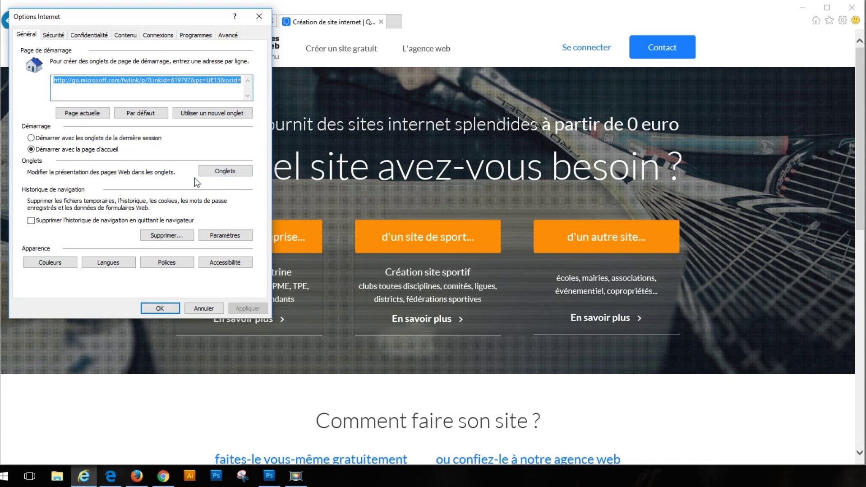
{"action": "left_click", "coordinate": [162, 236]}
{"action": "left_click_drag", "start_coordinate": [121, 19], "coordinate": [317, 53]}
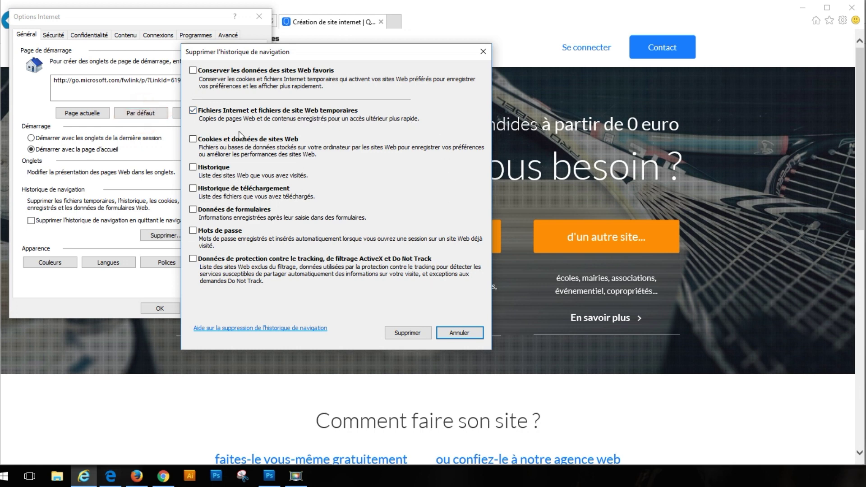
{"action": "left_click", "coordinate": [411, 332]}
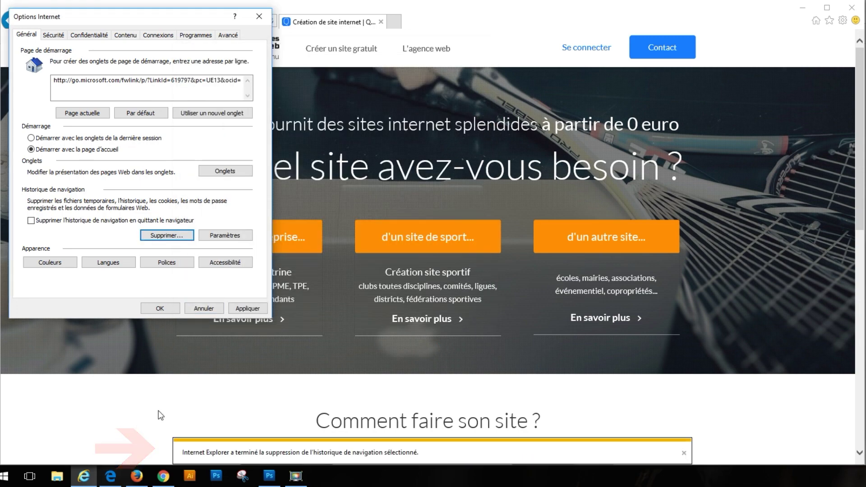
{"action": "left_click", "coordinate": [161, 309]}
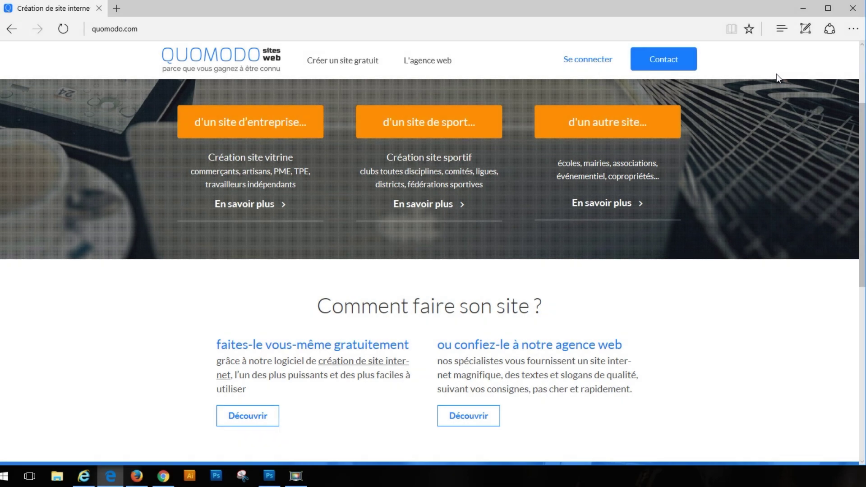
- In Microsoft Edge, clear only the cached files and data (Fichiers et données en cache) from the browsing history
{"action": "left_click", "coordinate": [783, 32]}
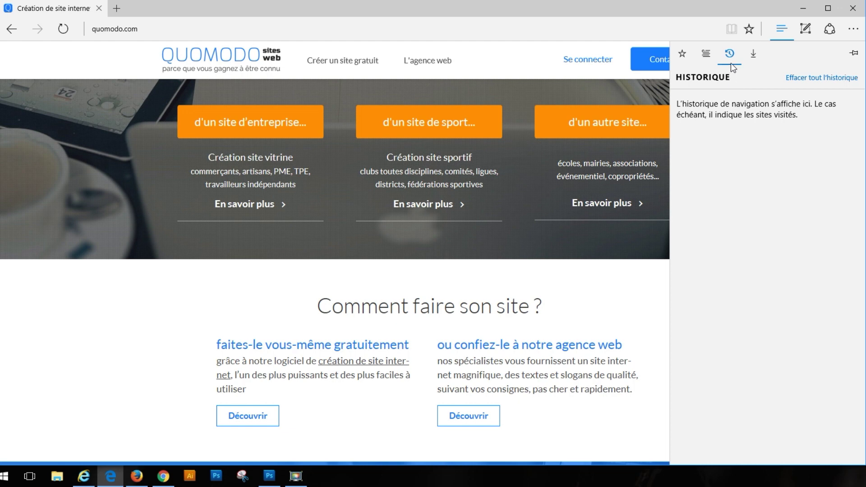
{"action": "left_click", "coordinate": [681, 59]}
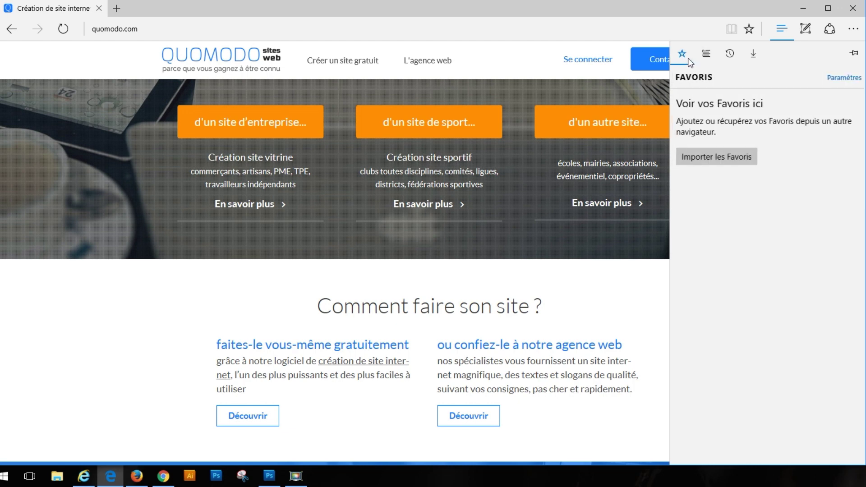
{"action": "left_click", "coordinate": [728, 56]}
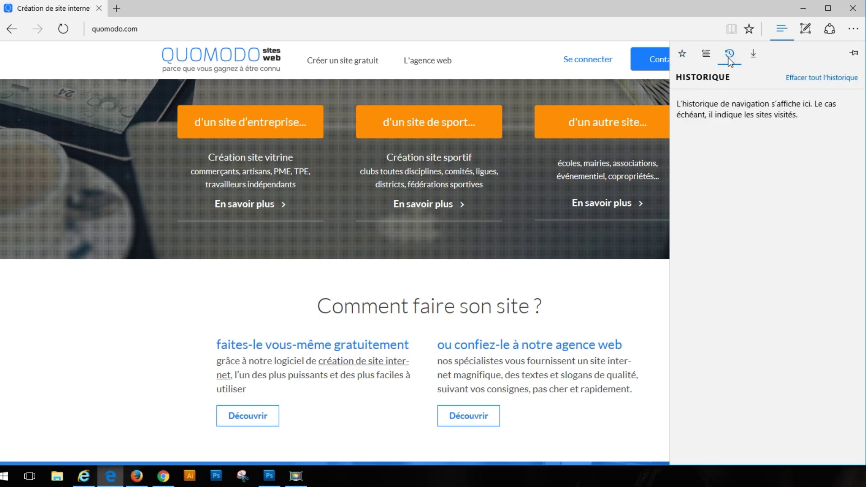
{"action": "left_click", "coordinate": [820, 78]}
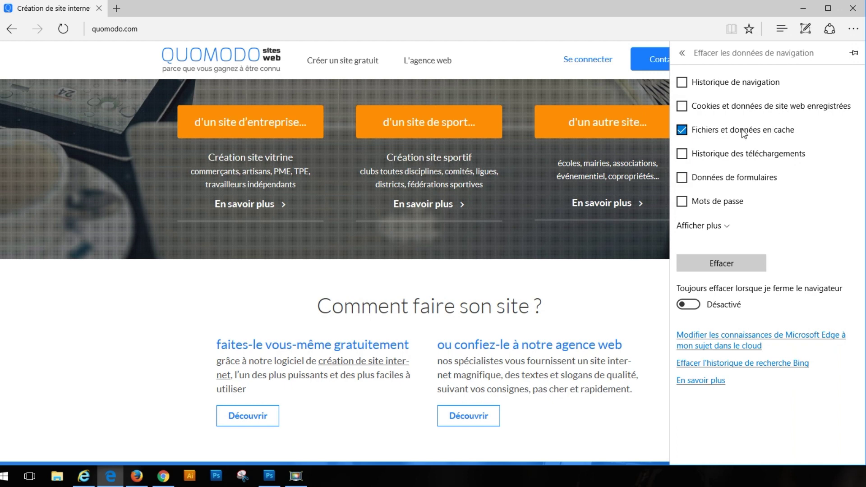
{"action": "left_click", "coordinate": [729, 262]}
{"action": "left_click", "coordinate": [696, 36]}
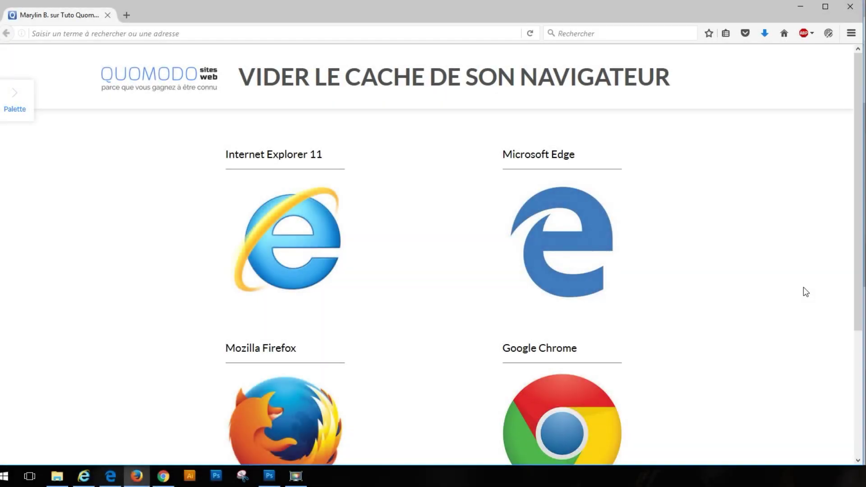
- In Firefox, start clearing the recent history from the privacy options and set the interval to clear to "tout"
{"action": "left_click", "coordinate": [853, 34]}
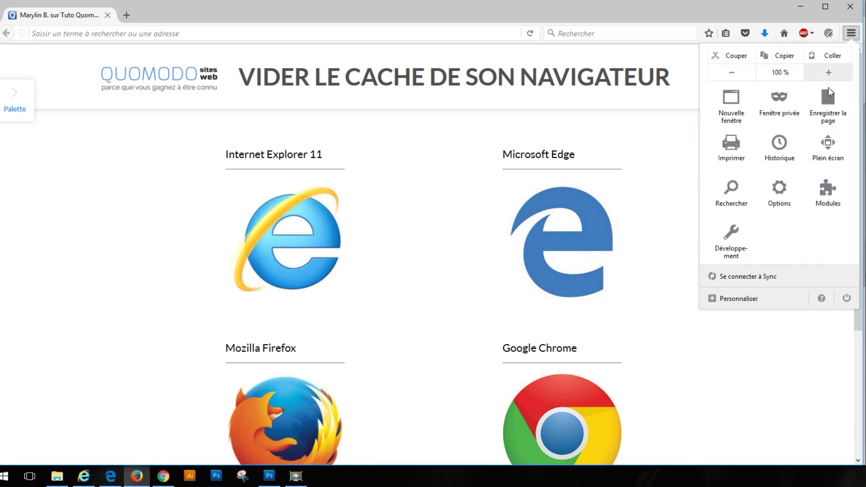
{"action": "left_click", "coordinate": [777, 210]}
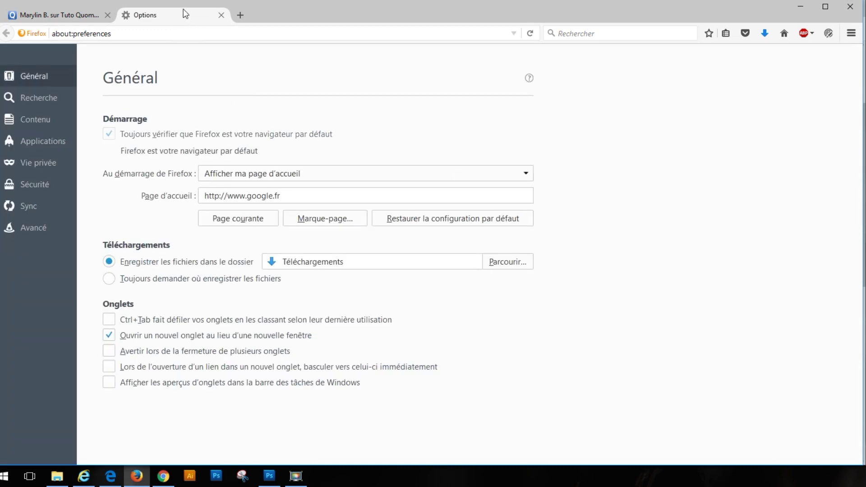
{"action": "left_click", "coordinate": [47, 163]}
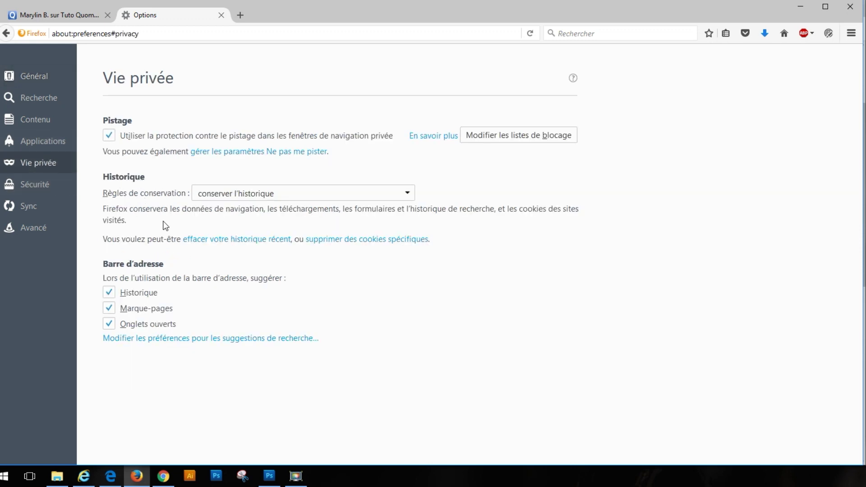
{"action": "left_click", "coordinate": [230, 245]}
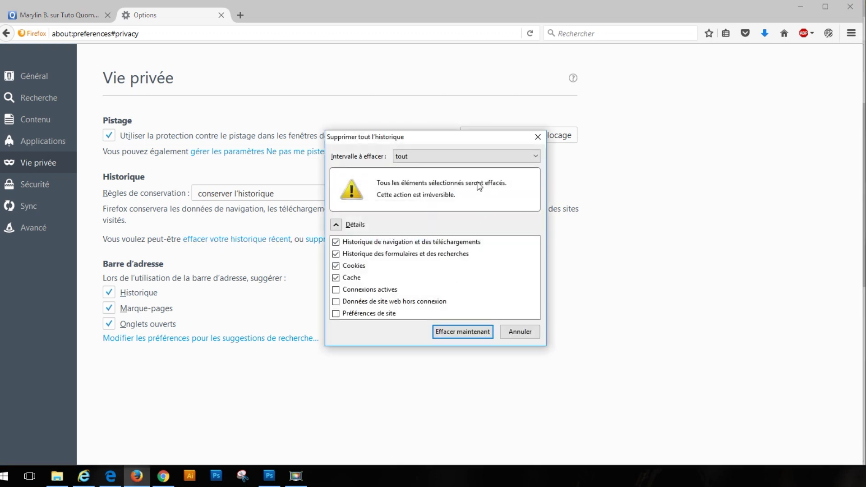
{"action": "left_click", "coordinate": [499, 162]}
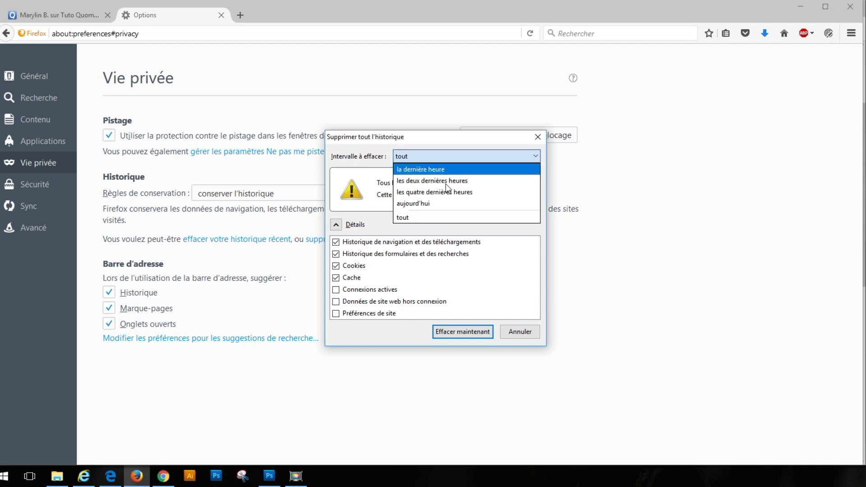
{"action": "left_click", "coordinate": [416, 220]}
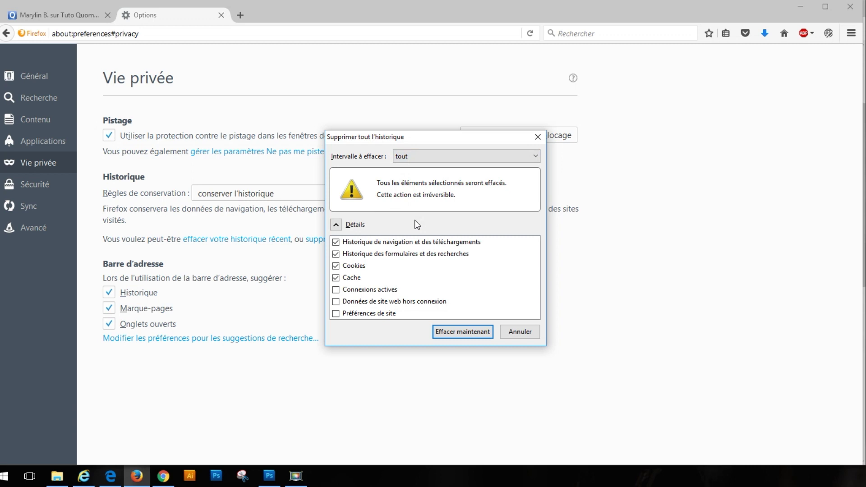
{"action": "left_click", "coordinate": [416, 155]}
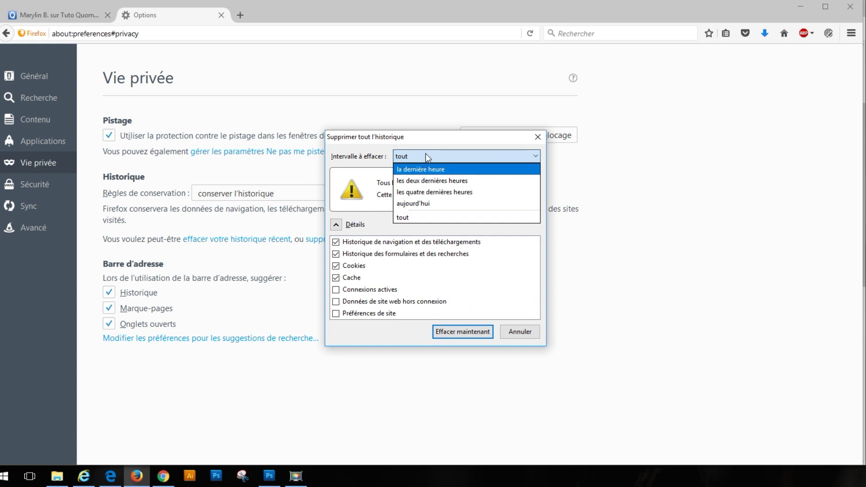
{"action": "left_click", "coordinate": [411, 218]}
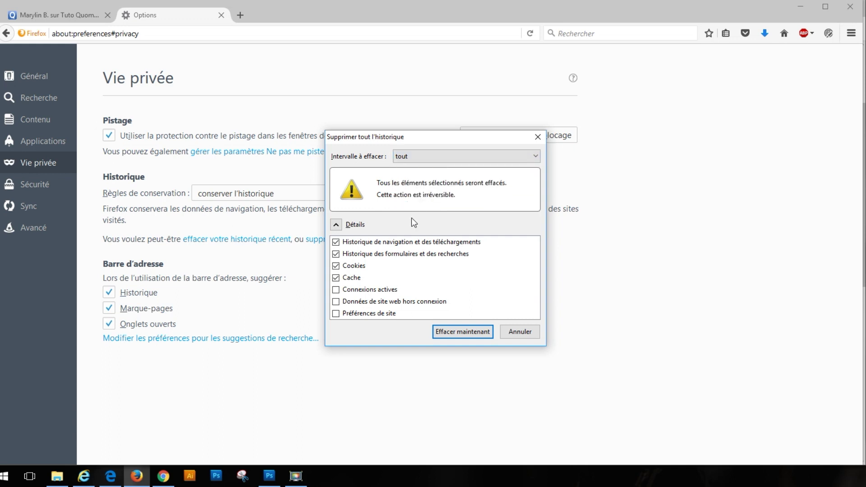
- Exclude cookies, form and search history, and browsing and download history, clear only the cache, and close the options page
{"action": "left_click", "coordinate": [336, 268]}
{"action": "left_click", "coordinate": [336, 255]}
{"action": "left_click", "coordinate": [338, 243]}
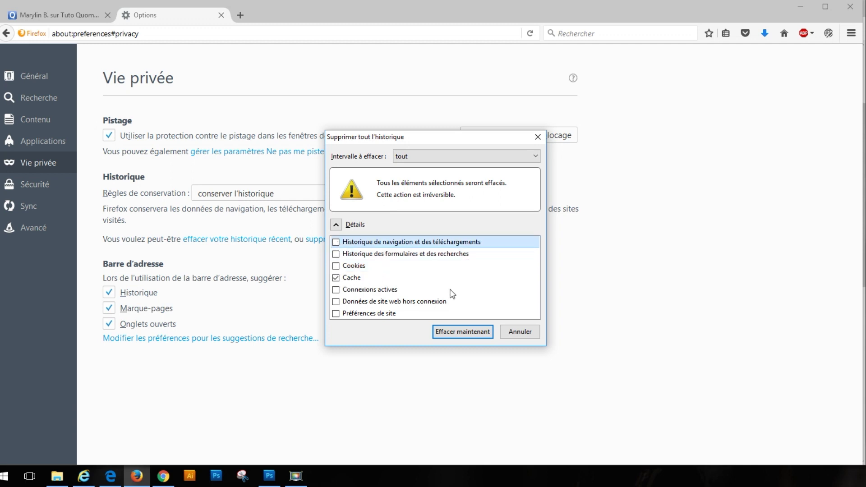
{"action": "left_click", "coordinate": [457, 332]}
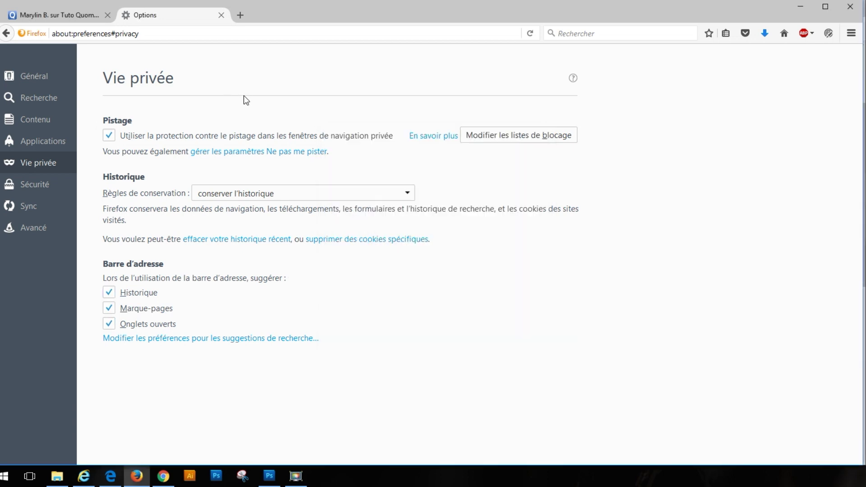
{"action": "left_click", "coordinate": [221, 15]}
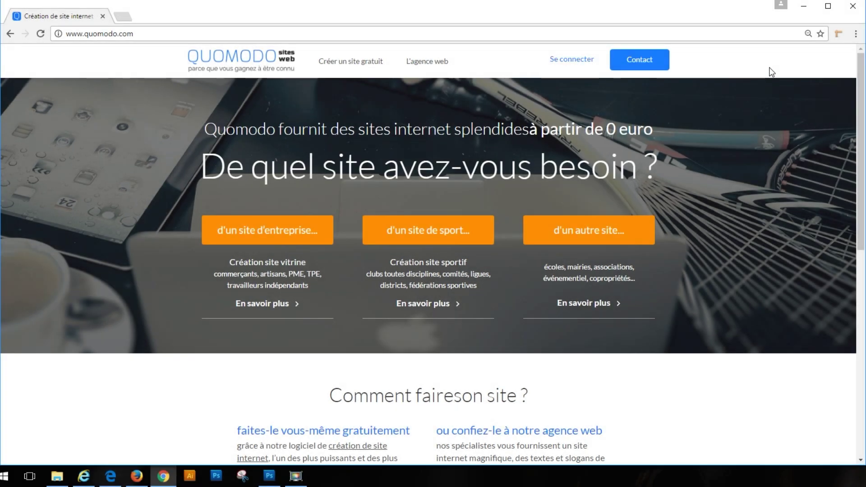
- In Google Chrome, start clearing the browsing data from the history settings and set the period to "tous"
{"action": "left_click", "coordinate": [856, 35]}
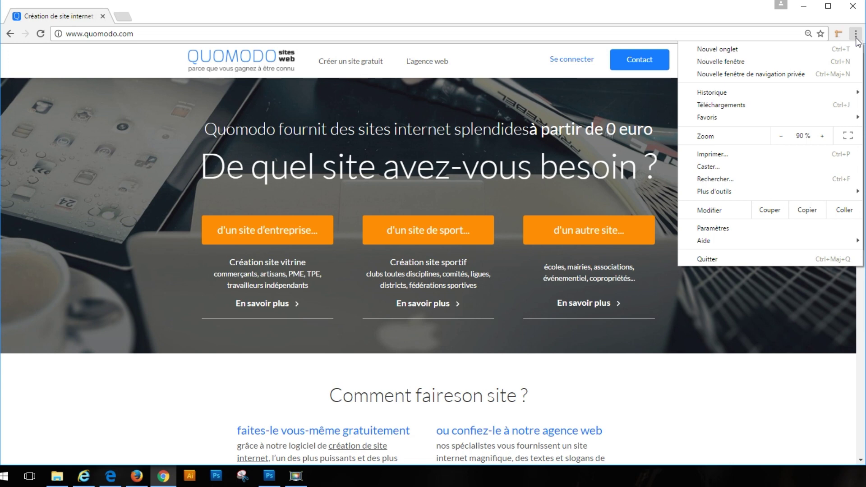
{"action": "left_click", "coordinate": [721, 229]}
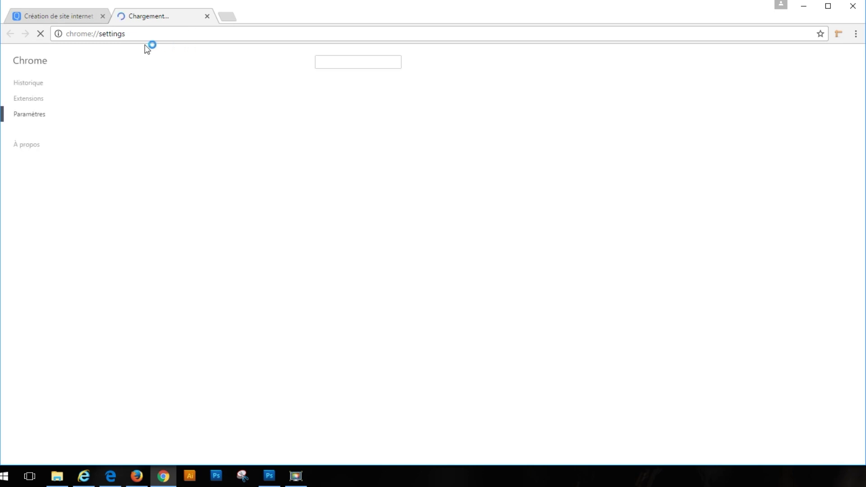
{"action": "left_click", "coordinate": [37, 83]}
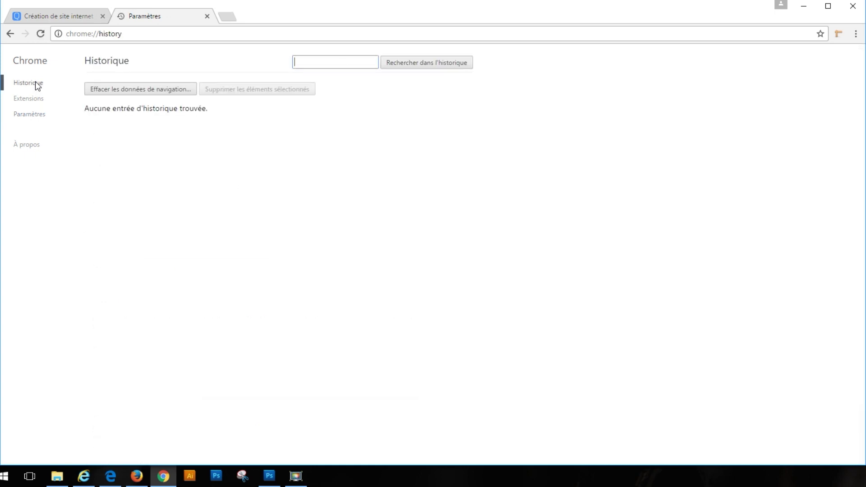
{"action": "left_click", "coordinate": [156, 95]}
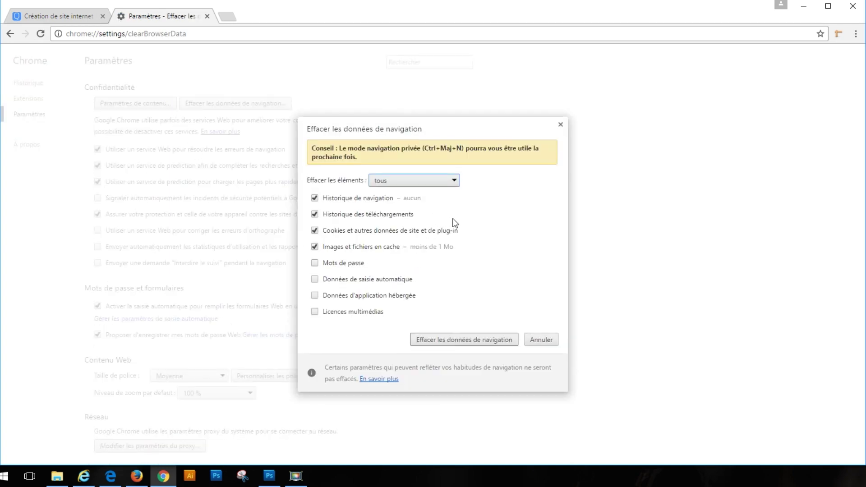
{"action": "left_click", "coordinate": [454, 181]}
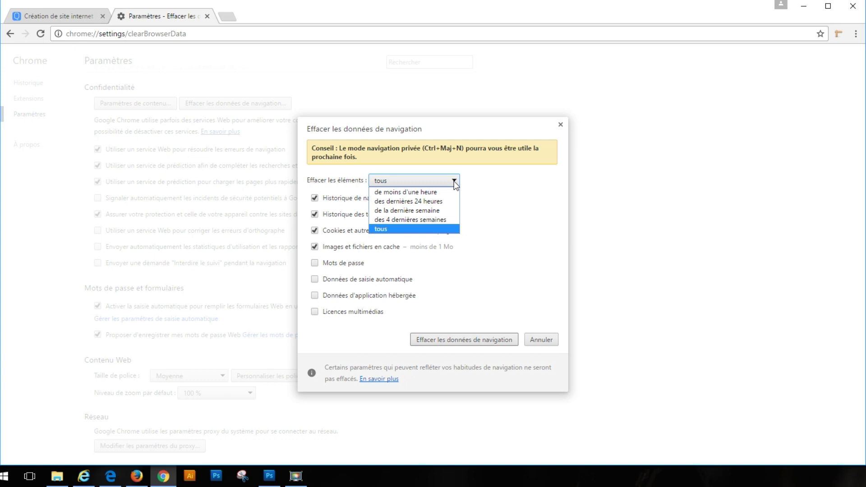
{"action": "left_click", "coordinate": [403, 231]}
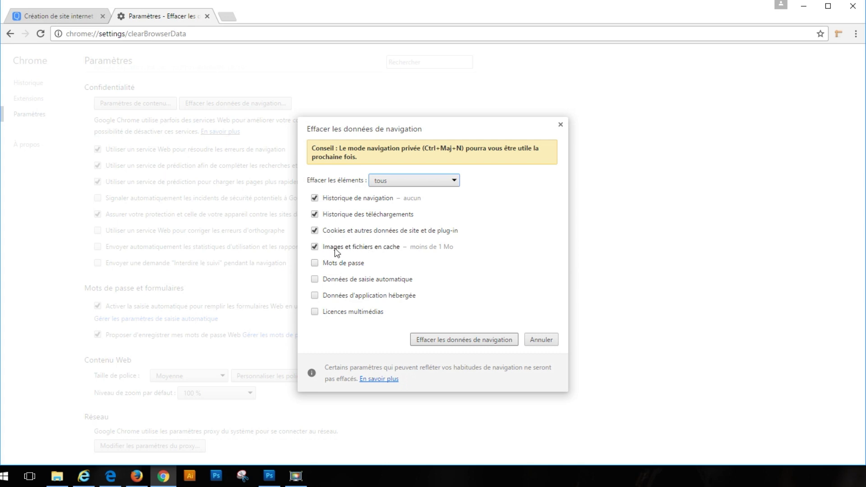
- Exclude cookies, download history and browsing history, clear only the cached images and files, and close the settings page
{"action": "left_click", "coordinate": [315, 232]}
{"action": "left_click", "coordinate": [315, 215]}
{"action": "left_click", "coordinate": [315, 198]}
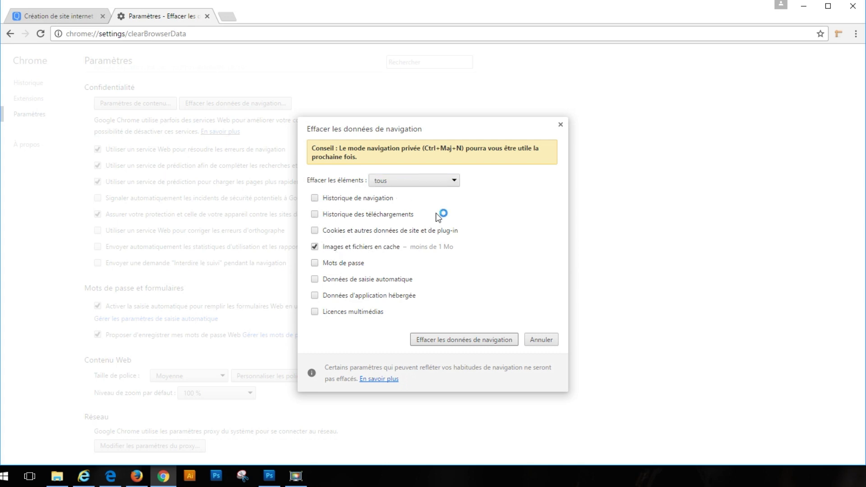
{"action": "left_click", "coordinate": [465, 339]}
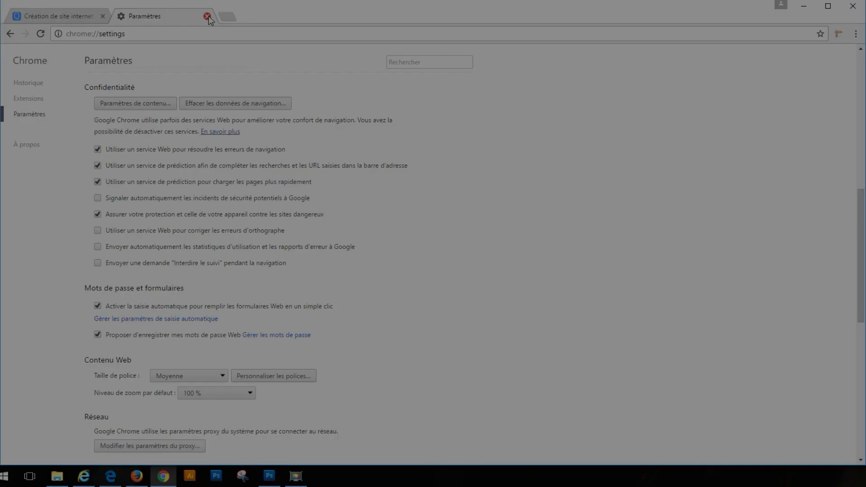
{"action": "left_click", "coordinate": [207, 16]}
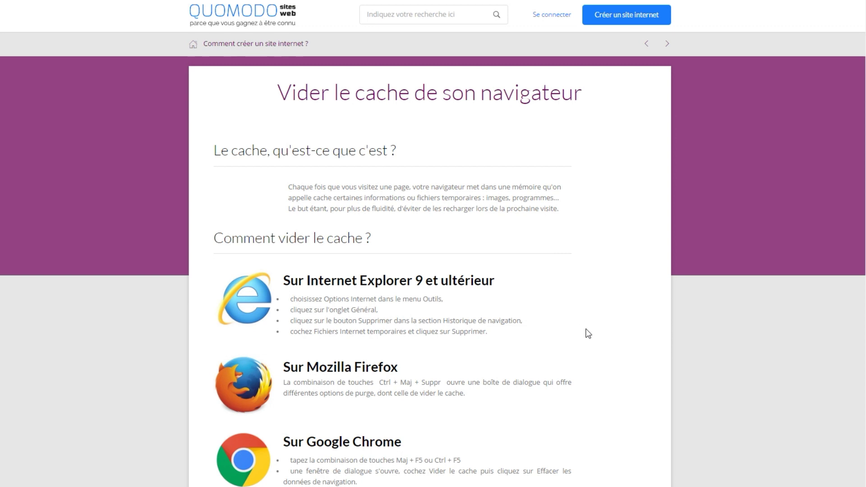
- Read the cache-clearing instructions for each browser on the Quomodo help page, including those for Safari
{"action": "scroll", "coordinate": [582, 328], "scroll_direction": "down", "scroll_amount": 1}
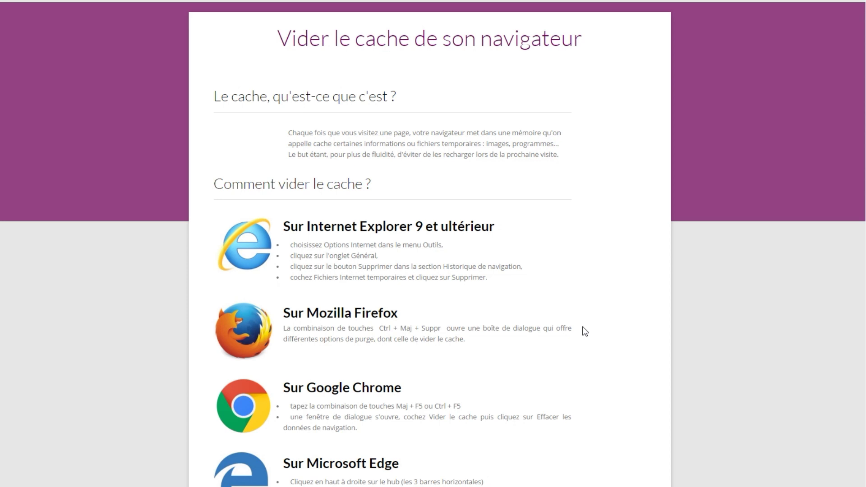
{"action": "scroll", "coordinate": [586, 332], "scroll_direction": "down", "scroll_amount": 1}
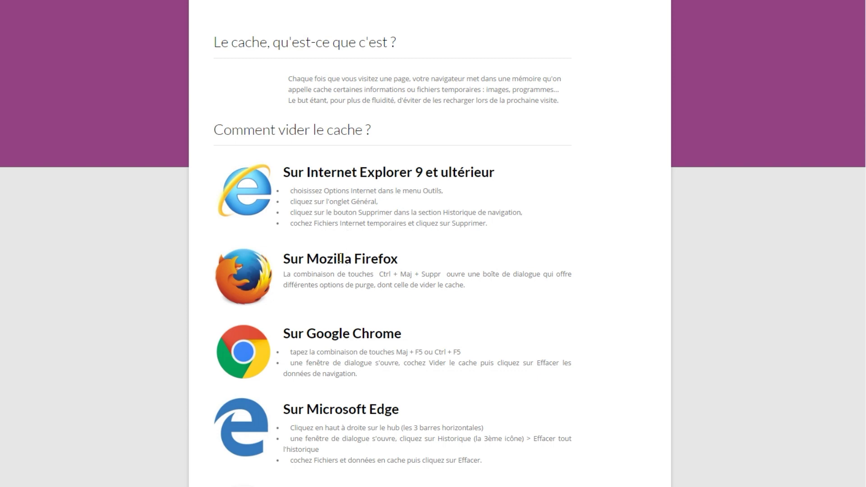
{"action": "scroll", "coordinate": [352, 240], "scroll_direction": "down", "scroll_amount": 4}
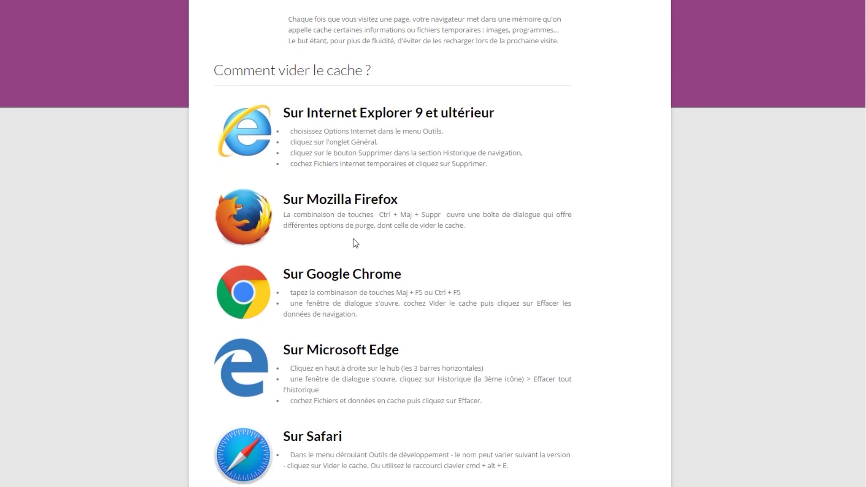
{"action": "scroll", "coordinate": [354, 242], "scroll_direction": "down", "scroll_amount": 1}
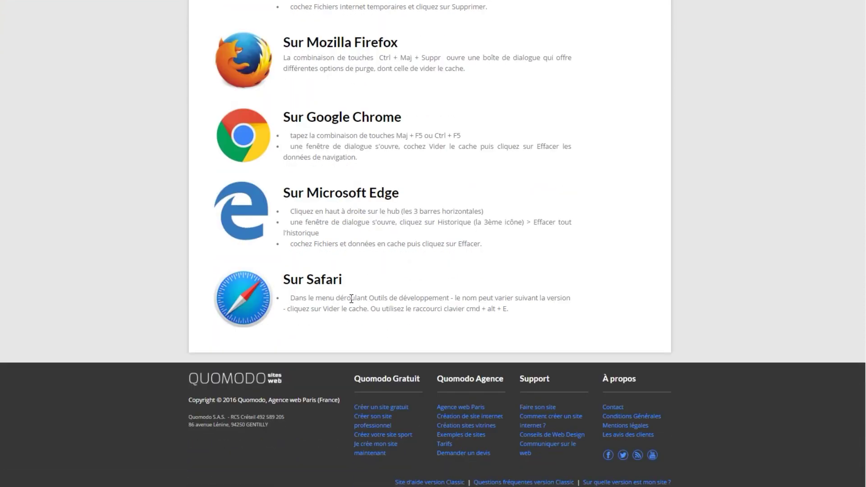
{"action": "scroll", "coordinate": [355, 301], "scroll_direction": "up", "scroll_amount": 7}
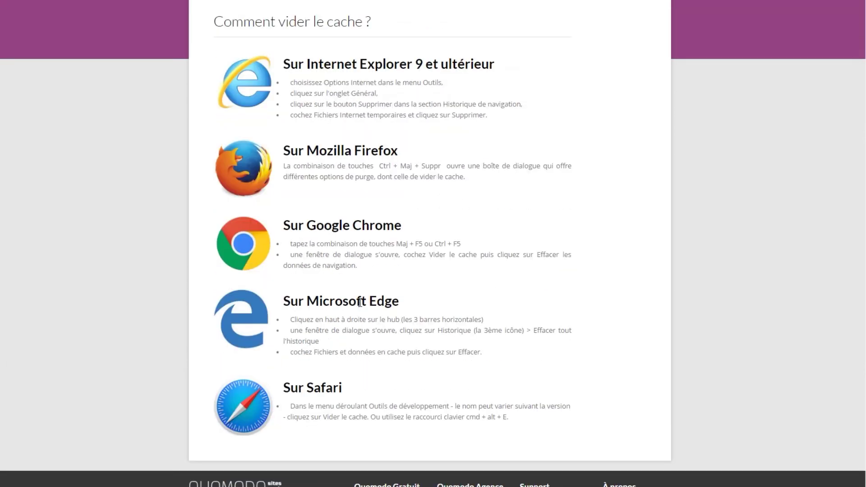